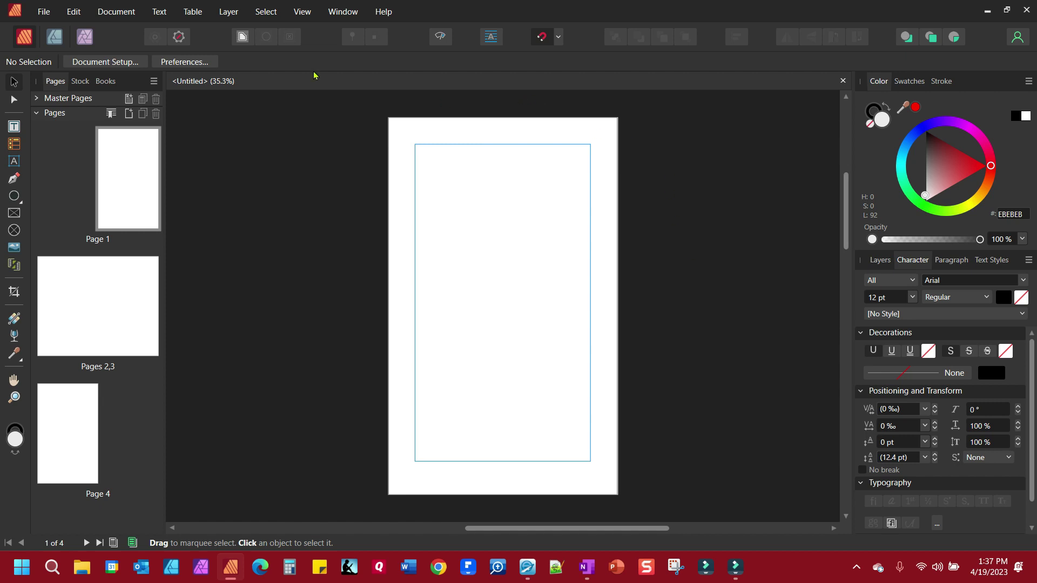
Open the View menu, dismiss it without choosing anything, then open it again.
{"action": "left_click", "coordinate": [298, 12]}
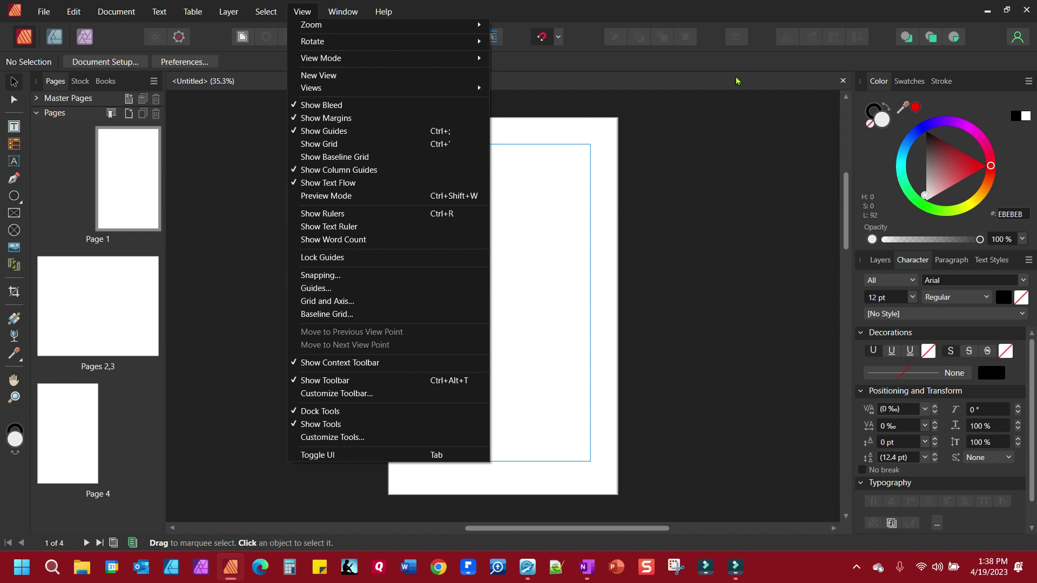
{"action": "left_click", "coordinate": [701, 149]}
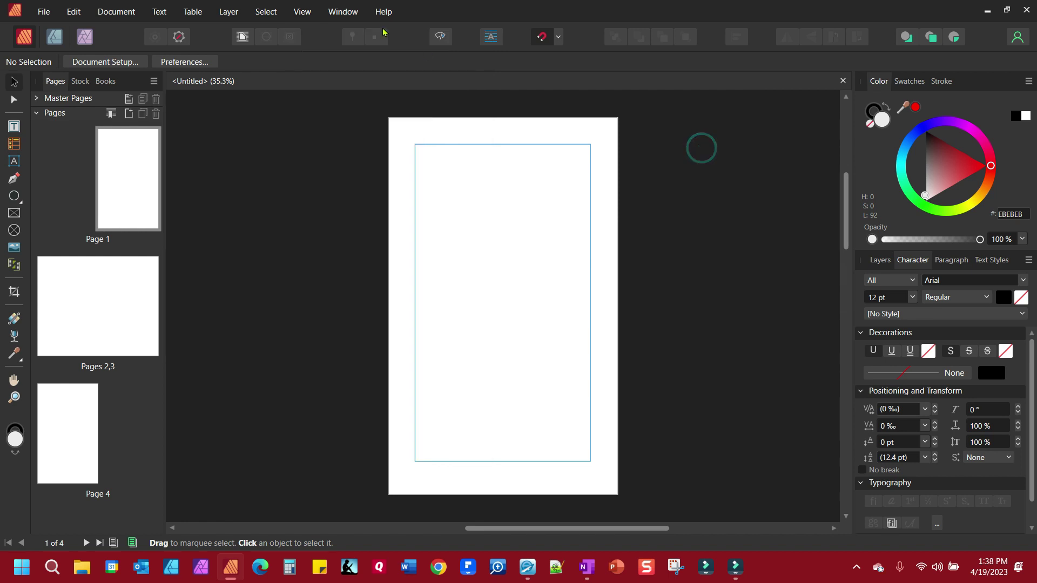
{"action": "left_click", "coordinate": [307, 13]}
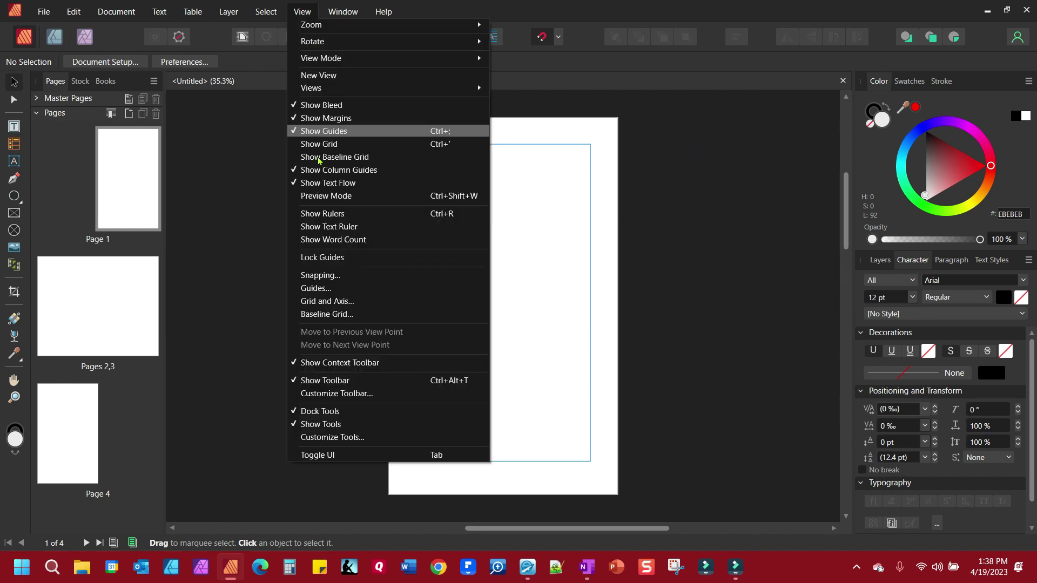
Show rulers, drag out a trial horizontal guide at about 4 in and a vertical guide, then remove both.
{"action": "left_click", "coordinate": [324, 213]}
{"action": "left_click_drag", "start_coordinate": [479, 97], "coordinate": [479, 243]}
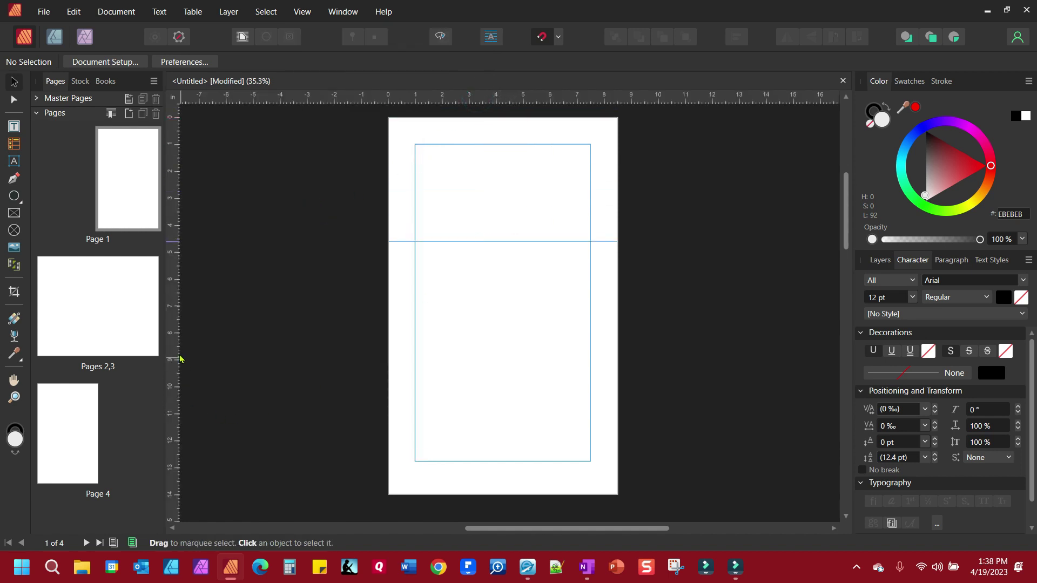
{"action": "left_click_drag", "start_coordinate": [176, 323], "coordinate": [521, 348]}
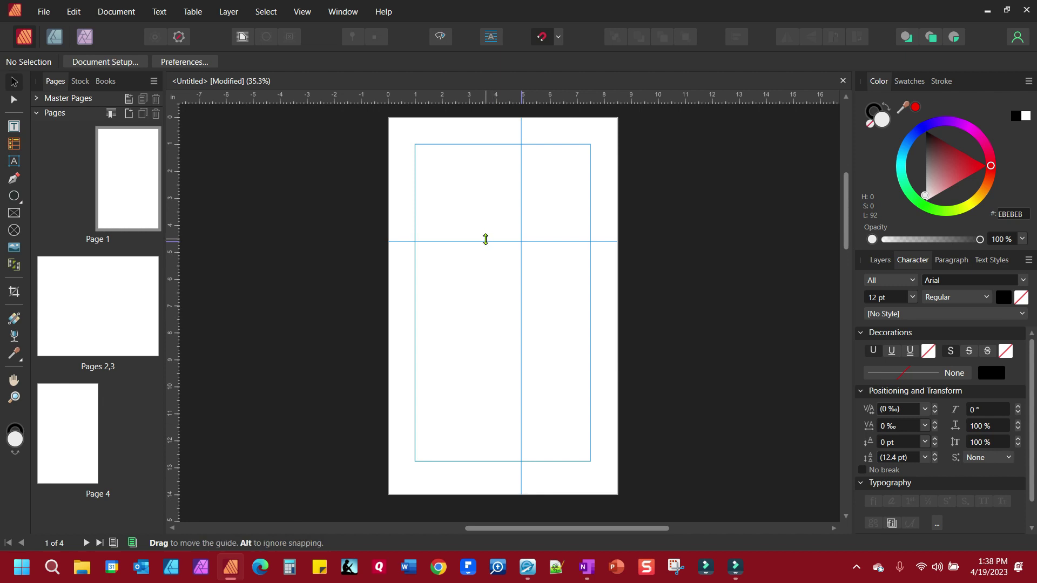
{"action": "left_click_drag", "start_coordinate": [486, 239], "coordinate": [483, 43]}
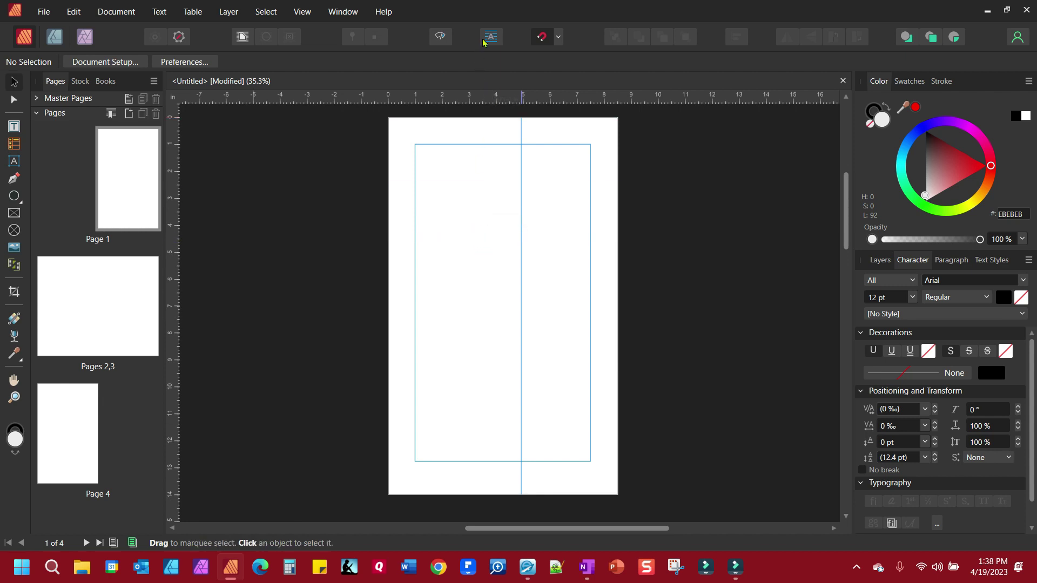
{"action": "left_click_drag", "start_coordinate": [522, 221], "coordinate": [139, 223]}
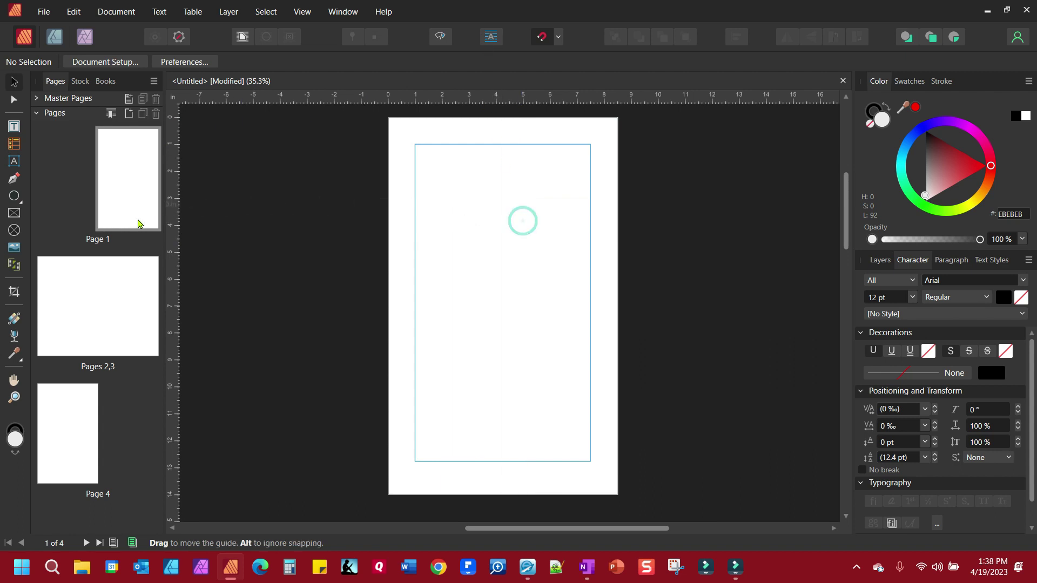
In View > Guides, add a horizontal guide at 7 in and a vertical guide at 4.25 in.
{"action": "left_click", "coordinate": [304, 13]}
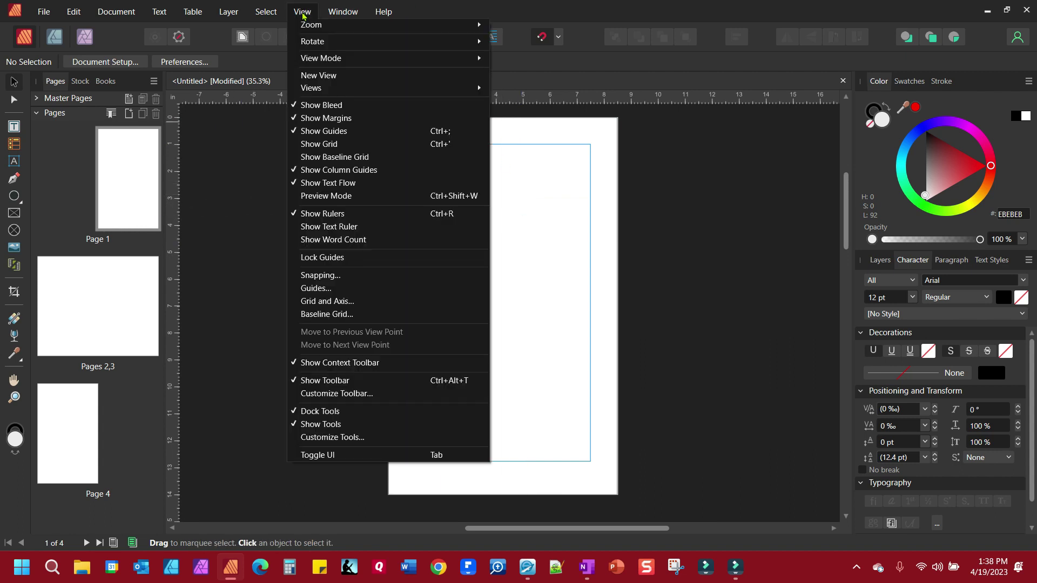
{"action": "left_click", "coordinate": [326, 290]}
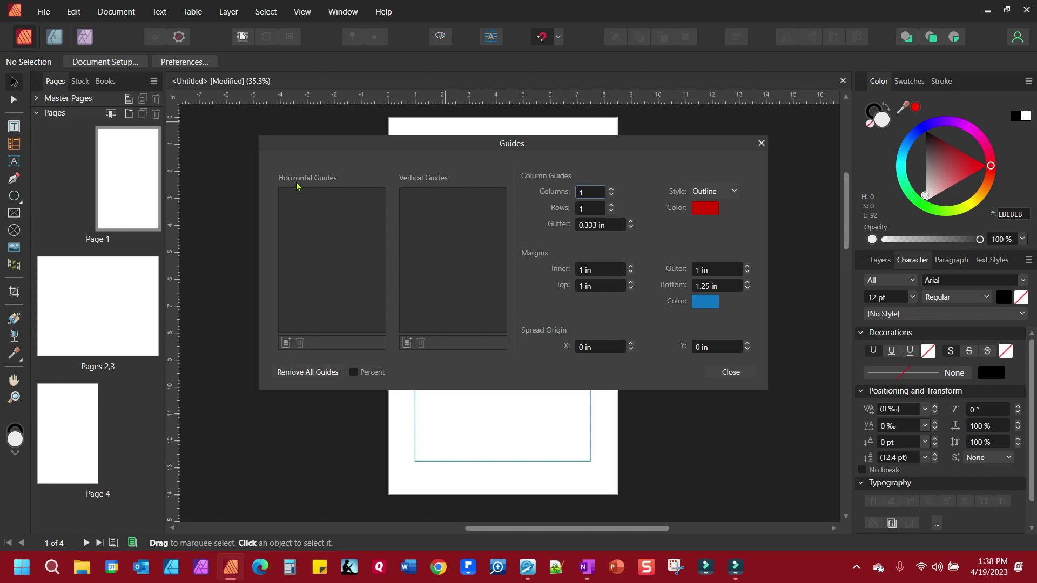
{"action": "left_click", "coordinate": [286, 342]}
{"action": "left_click", "coordinate": [407, 344]}
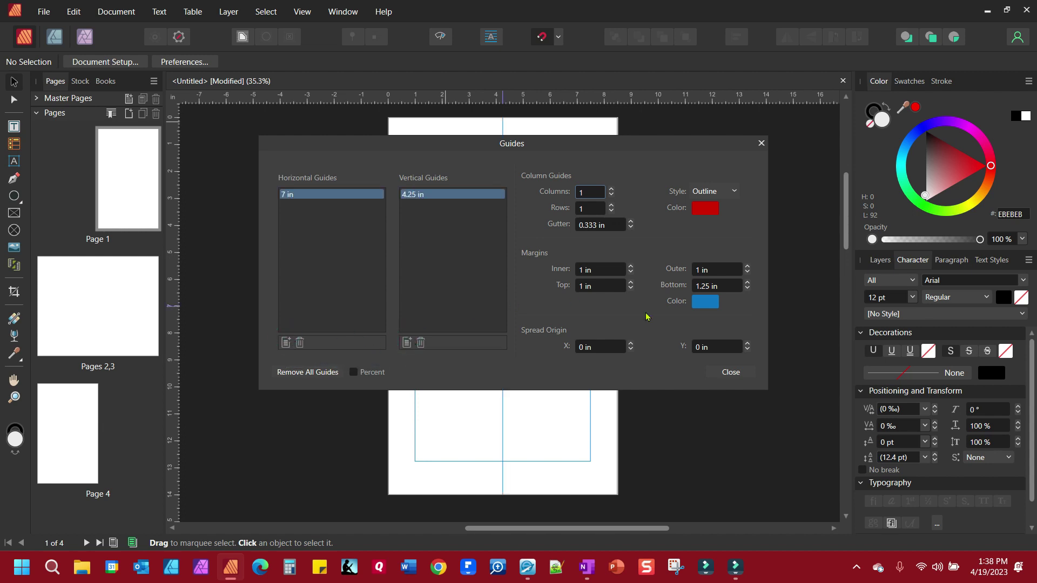
Change the horizontal guide's position from 7 in to 4 in.
{"action": "left_click_drag", "start_coordinate": [594, 149], "coordinate": [609, 401]}
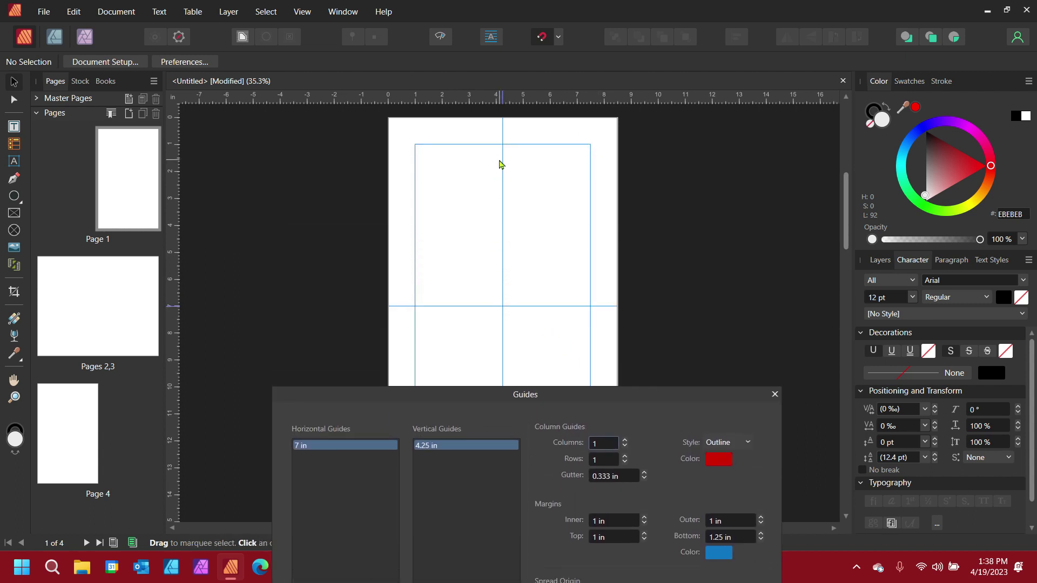
{"action": "left_click_drag", "start_coordinate": [551, 401], "coordinate": [556, 143]}
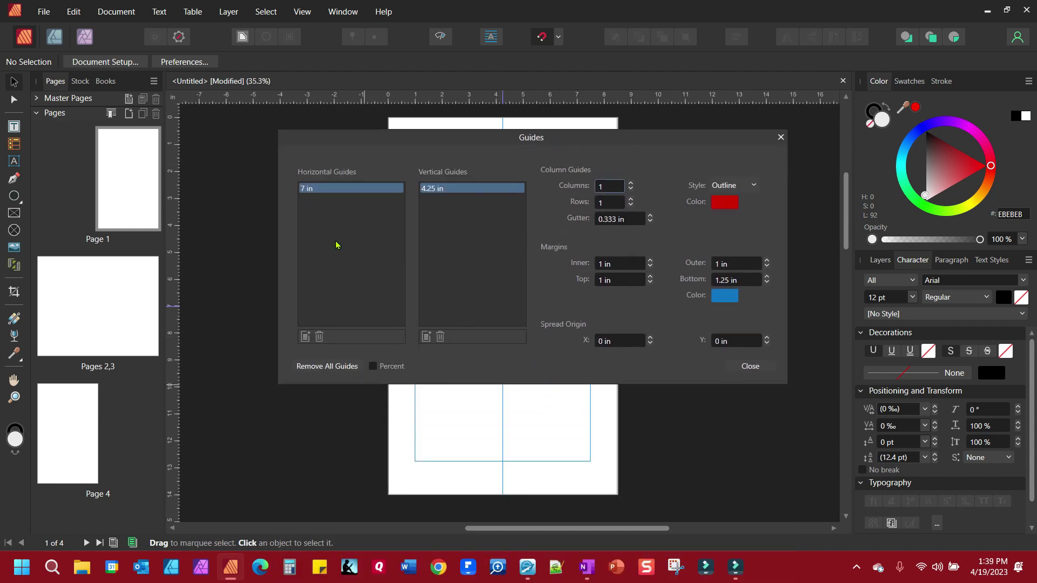
{"action": "double_click", "coordinate": [331, 189]}
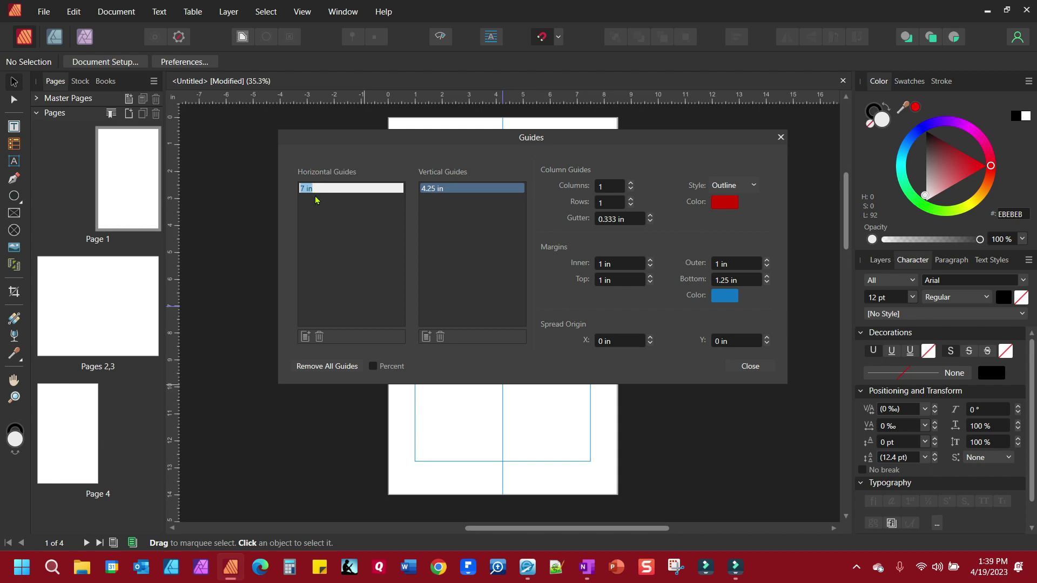
{"action": "type", "text": "4"}
{"action": "key", "text": "Return"}
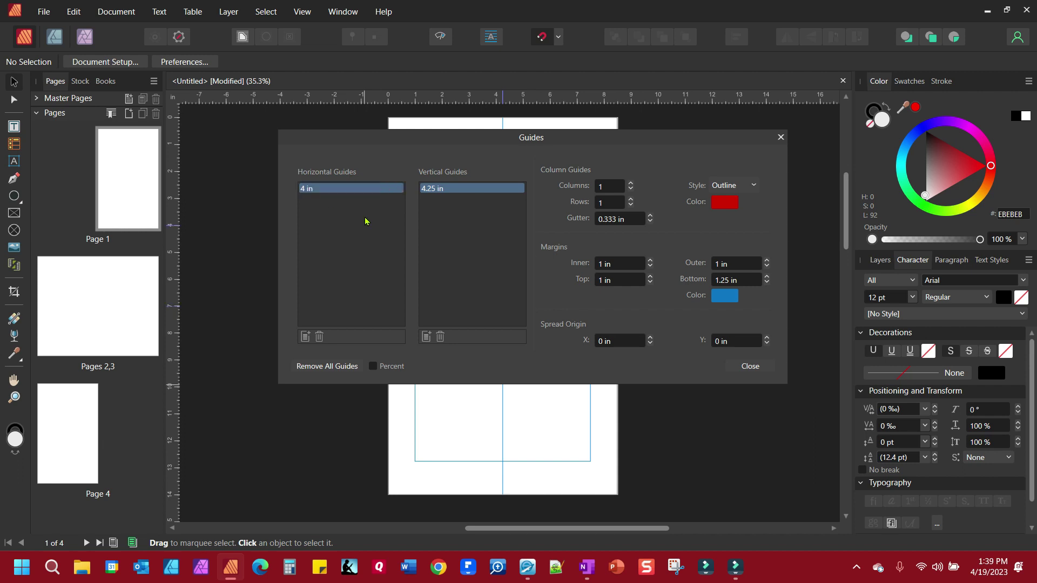
Change the vertical guide from 4.25 in to 2 in and switch guide positions to percent.
{"action": "left_click_drag", "start_coordinate": [604, 137], "coordinate": [598, 351]}
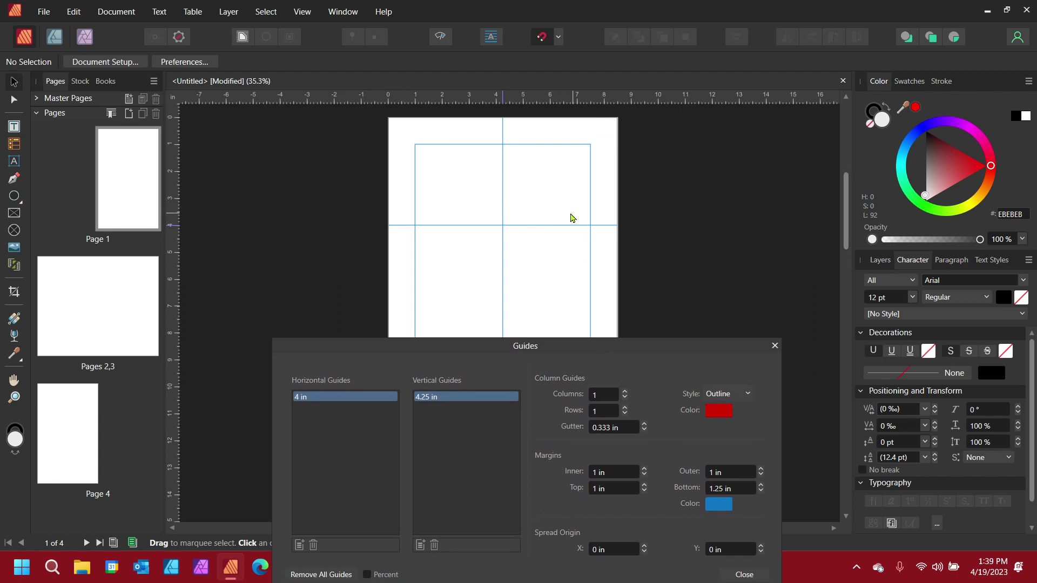
{"action": "double_click", "coordinate": [427, 398]}
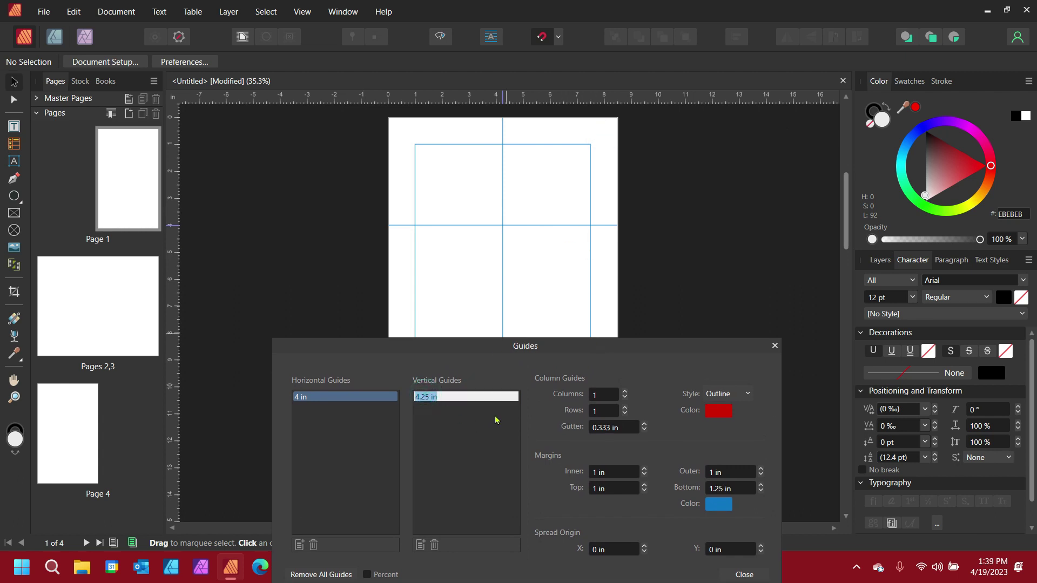
{"action": "type", "text": "2"}
{"action": "key", "text": "Return"}
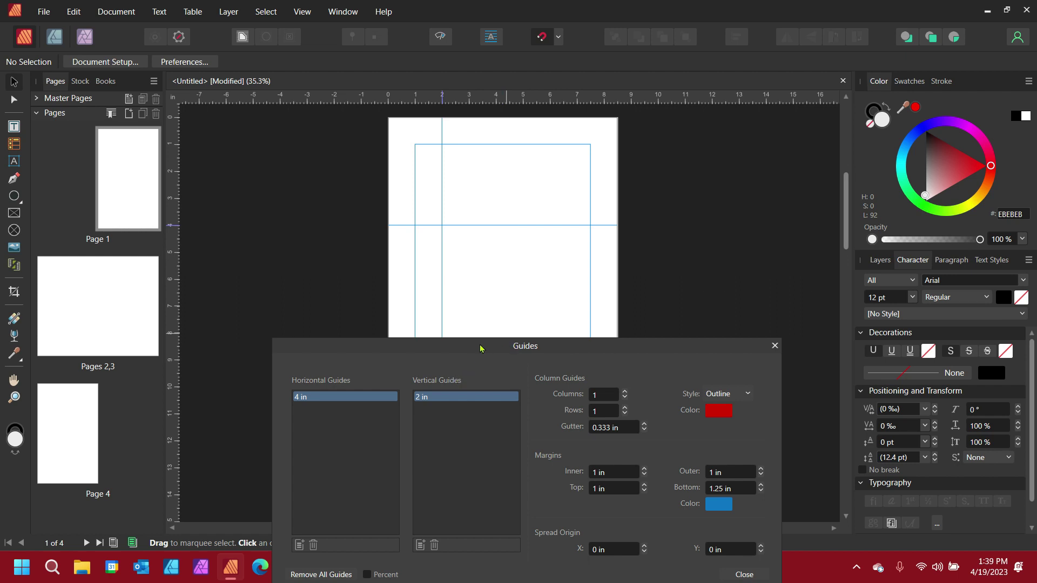
{"action": "left_click_drag", "start_coordinate": [481, 348], "coordinate": [488, 267]}
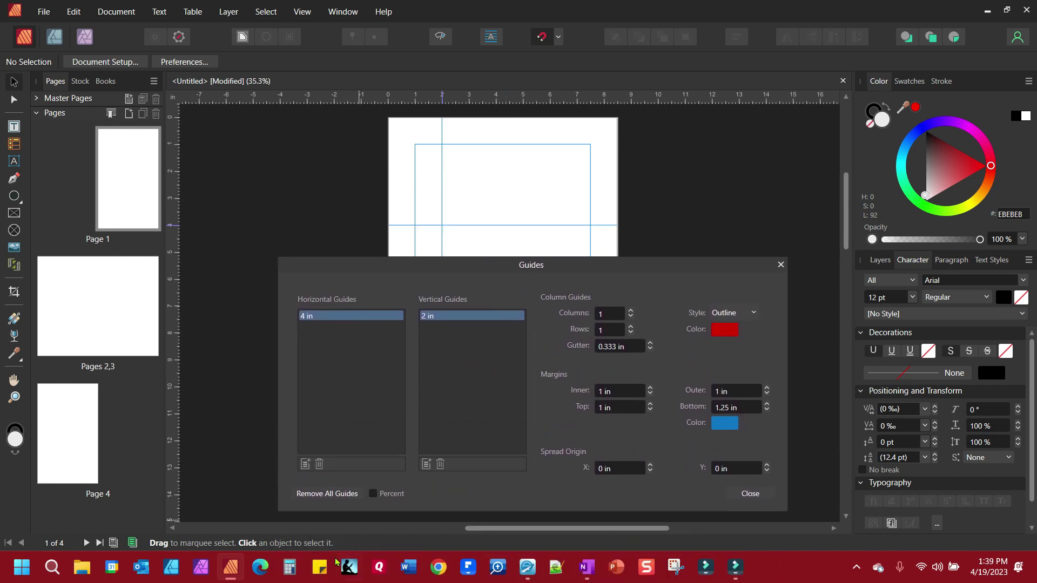
{"action": "left_click", "coordinate": [372, 494]}
Set the horizontal guide to 25% and the vertical guide from 24% to 25%.
{"action": "double_click", "coordinate": [311, 318]}
{"action": "type", "text": "2"}
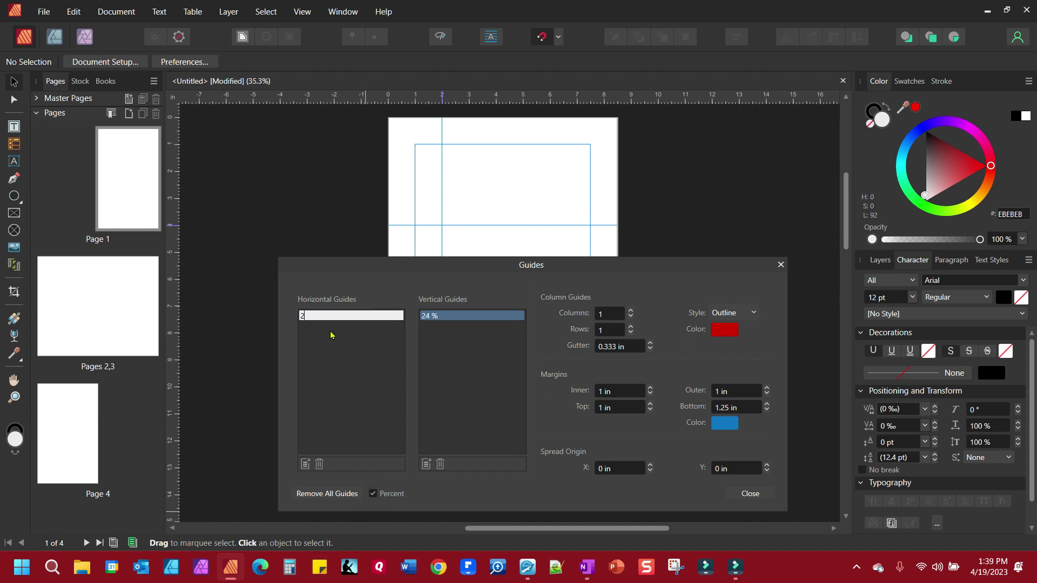
{"action": "type", "text": "5"}
{"action": "key", "text": "Return"}
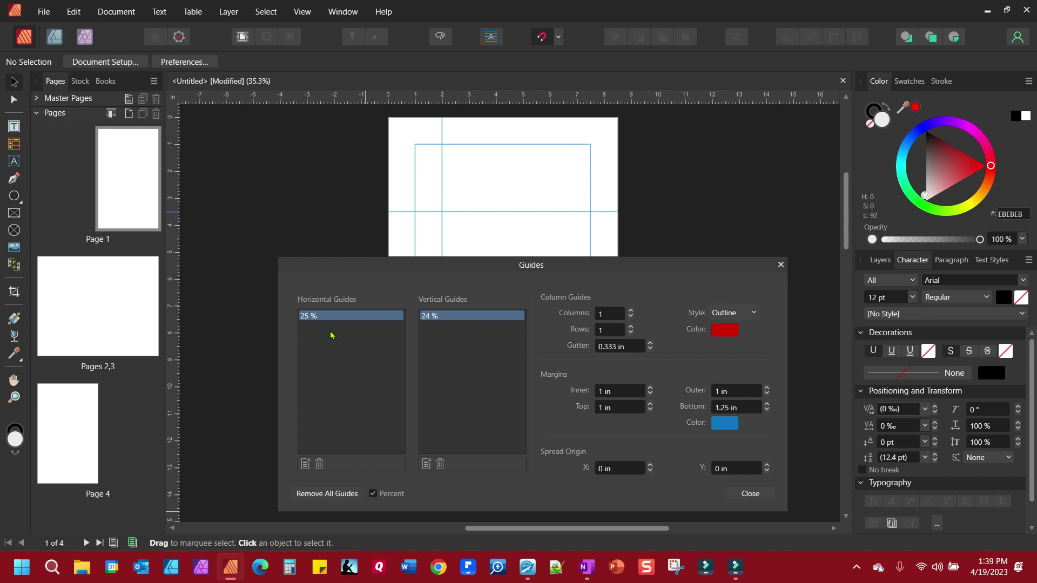
{"action": "double_click", "coordinate": [436, 318]}
{"action": "type", "text": "25"}
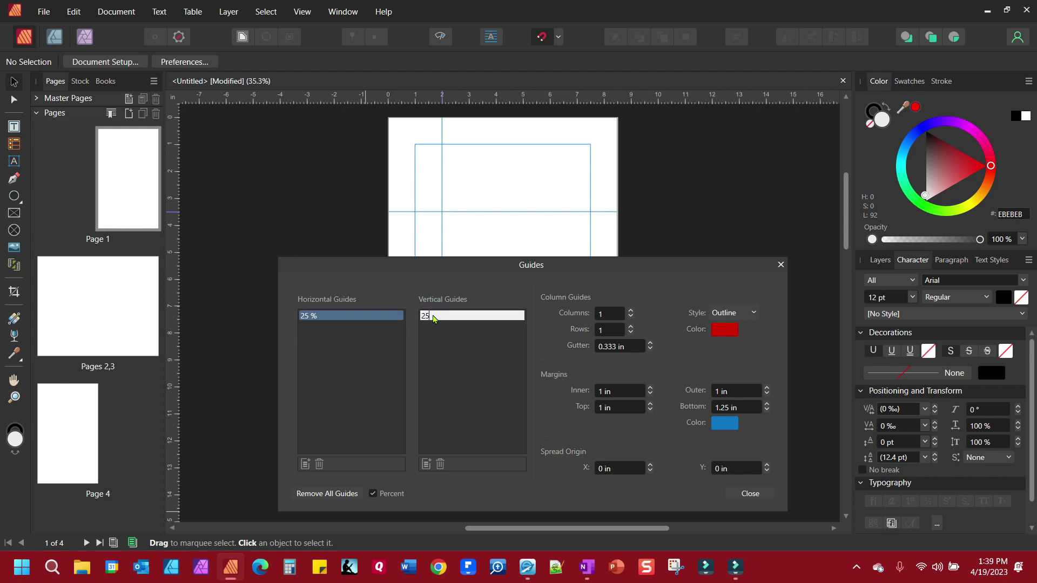
{"action": "key", "text": "Return"}
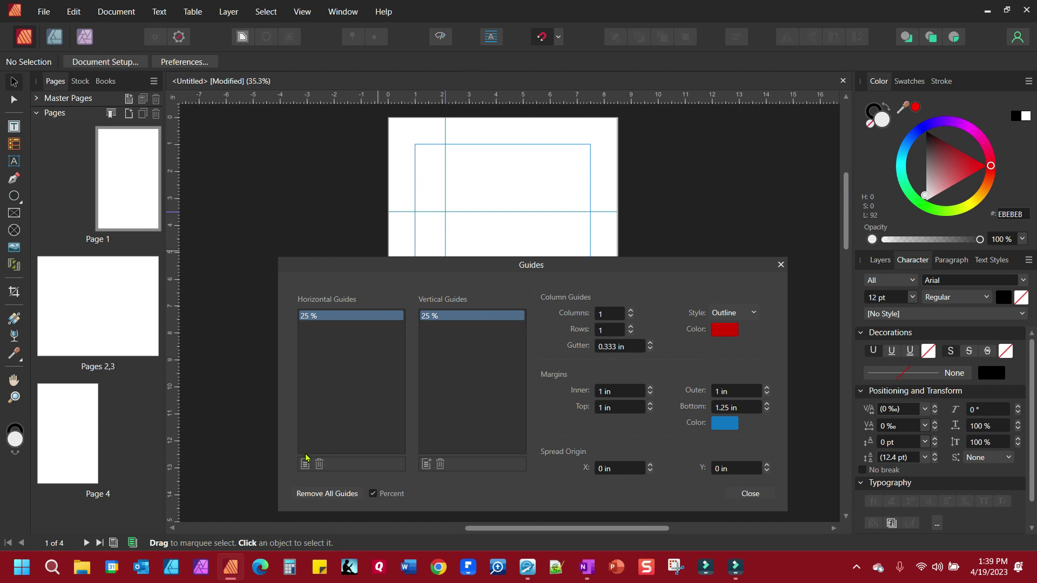
Delete the 25% vertical guide, nudge the horizontal guide, and give Page 1 4 columns and 2 rows.
{"action": "left_click", "coordinate": [439, 463]}
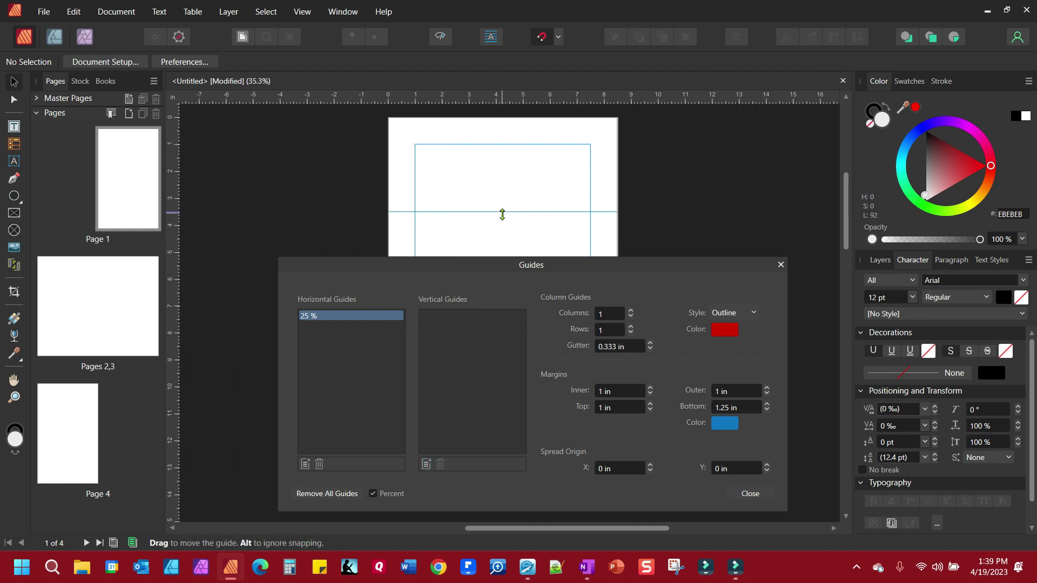
{"action": "mouse_move", "coordinate": [503, 214]}
{"action": "left_mouse_down"}
{"action": "mouse_move", "coordinate": [511, 204]}
{"action": "mouse_move", "coordinate": [511, 216]}
{"action": "left_mouse_up"}
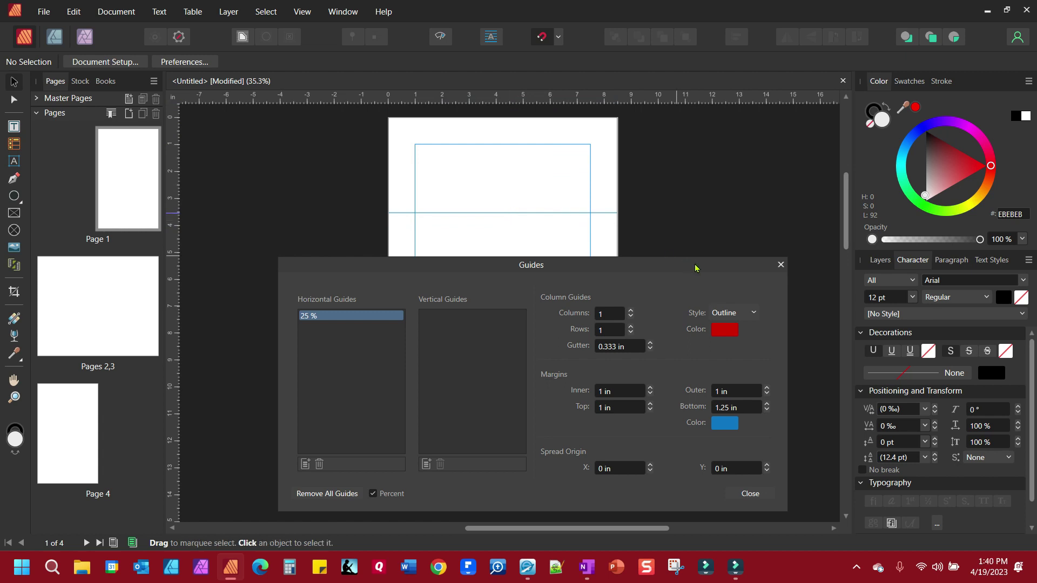
{"action": "left_click", "coordinate": [607, 313]}
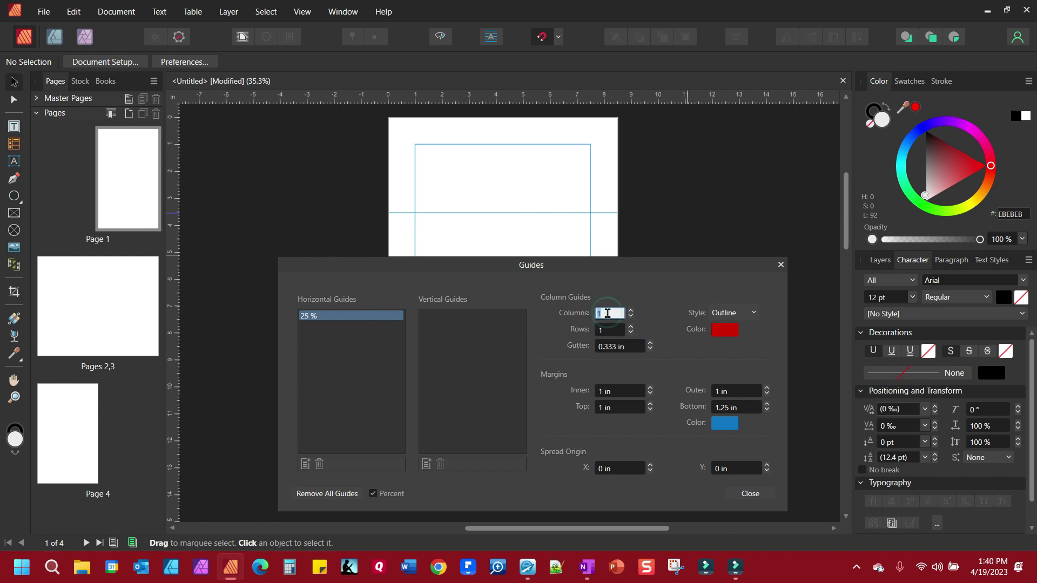
{"action": "type", "text": "4"}
{"action": "left_click", "coordinate": [607, 330]}
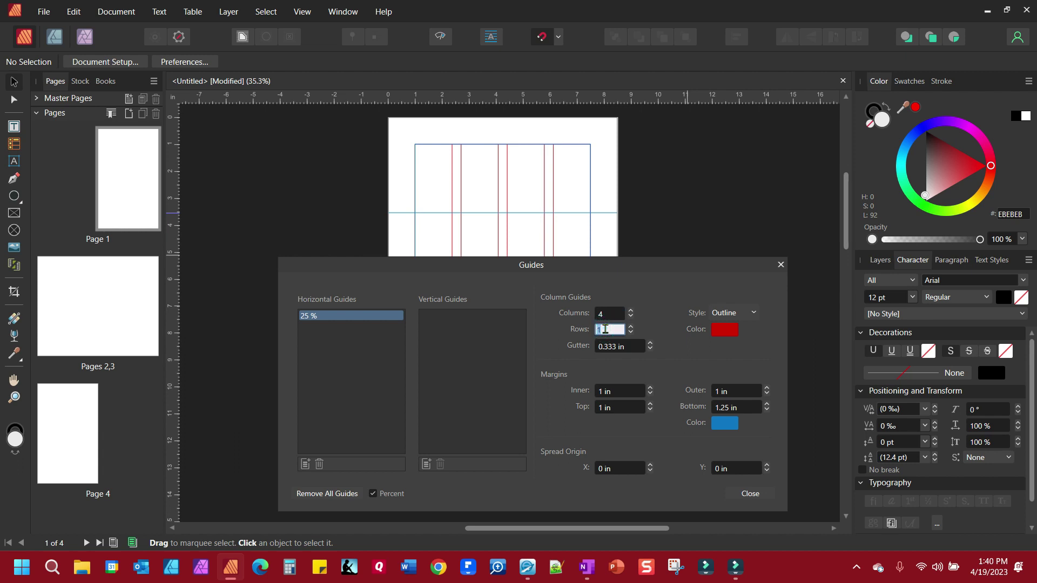
{"action": "type", "text": "2"}
{"action": "key", "text": "Return"}
{"action": "left_click_drag", "start_coordinate": [593, 270], "coordinate": [677, 351]}
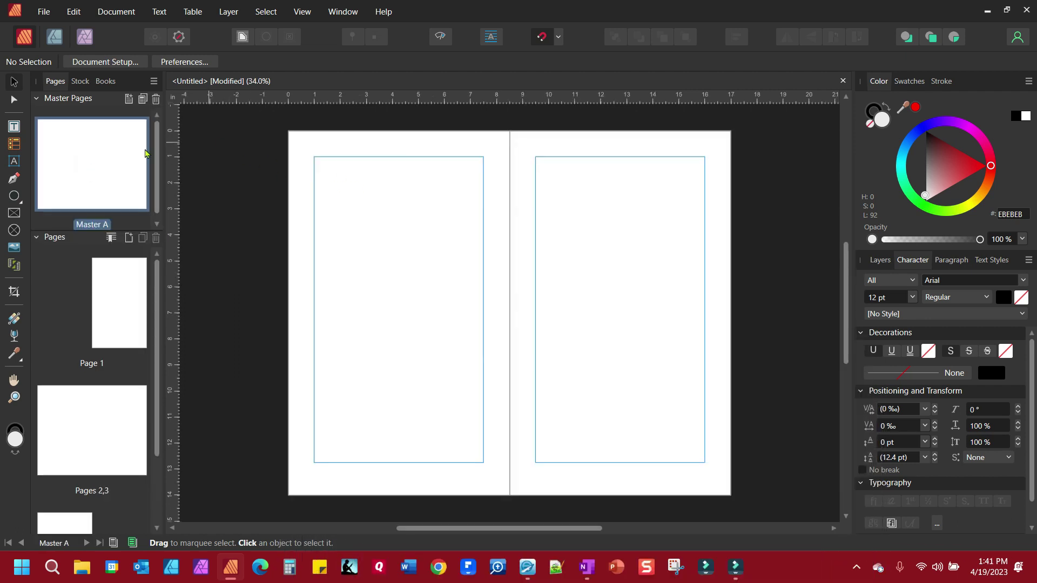
In View > Guides, give Master A 4 columns and 2 rows.
{"action": "left_click", "coordinate": [301, 13]}
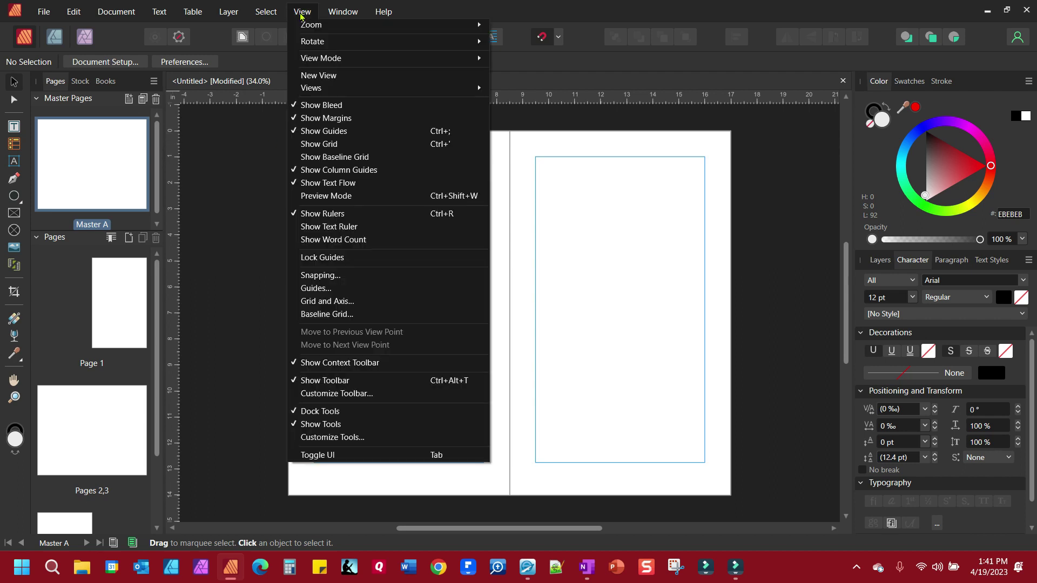
{"action": "left_click", "coordinate": [339, 287]}
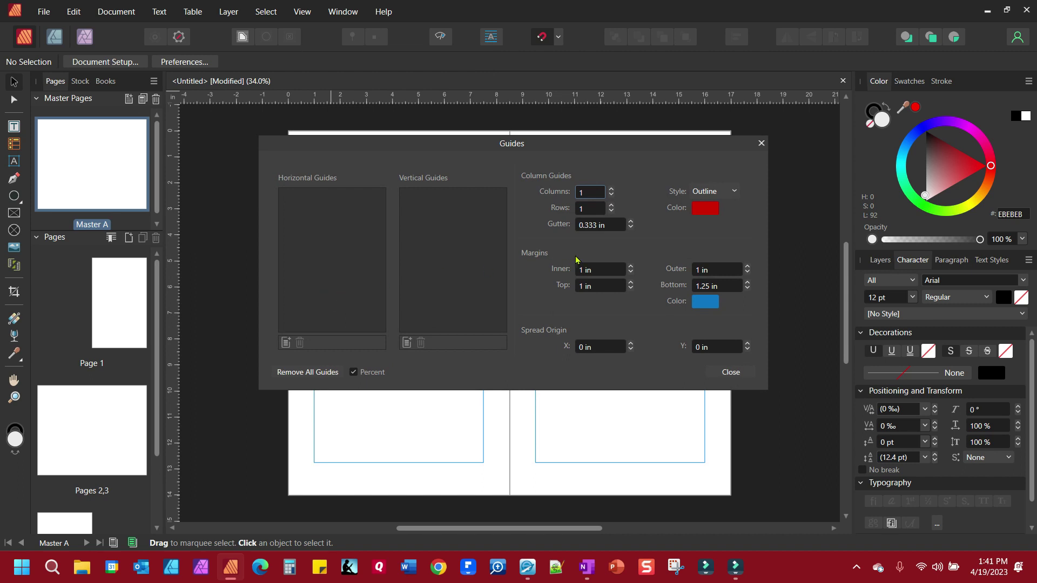
{"action": "left_click", "coordinate": [590, 195]}
{"action": "type", "text": "4"}
{"action": "left_click", "coordinate": [590, 209]}
{"action": "type", "text": "2"}
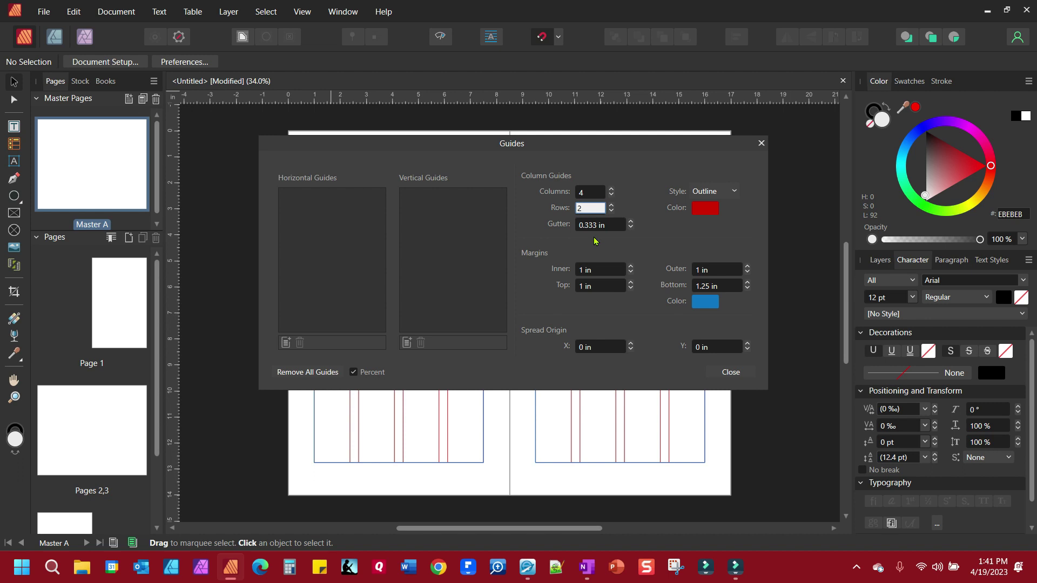
{"action": "key", "text": "Return"}
{"action": "left_click_drag", "start_coordinate": [541, 148], "coordinate": [571, 320]}
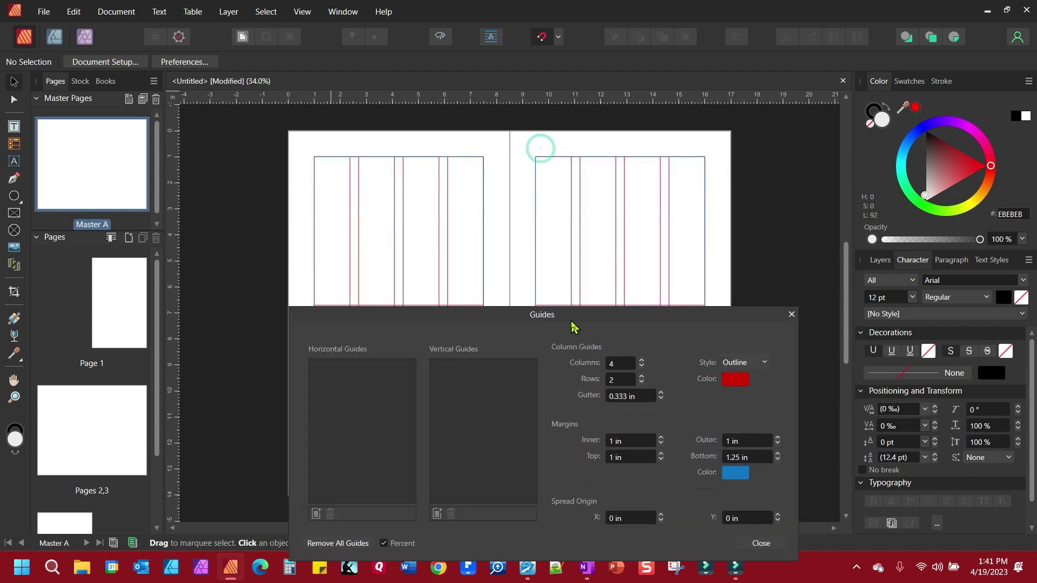
View Pages 2–3, Page 1 and Page 4 to check the master guides, then select Page 1.
{"action": "left_click", "coordinate": [80, 429]}
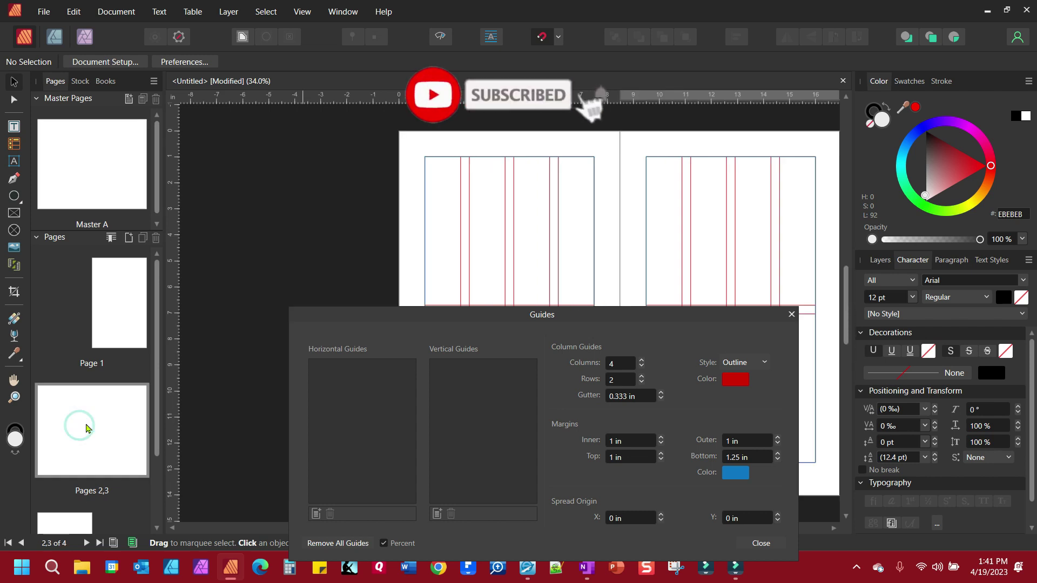
{"action": "left_click", "coordinate": [106, 325]}
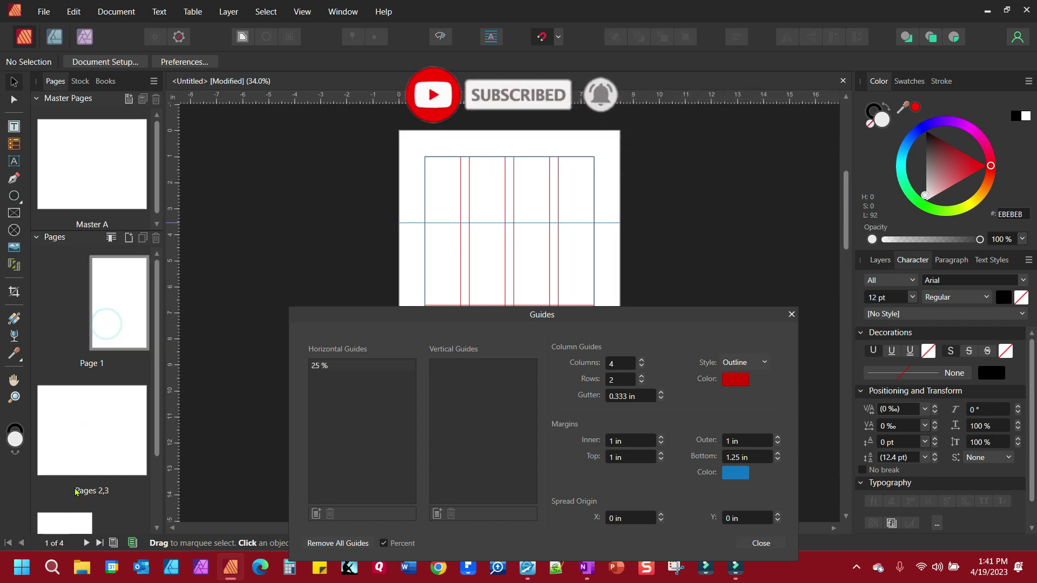
{"action": "left_click", "coordinate": [65, 522]}
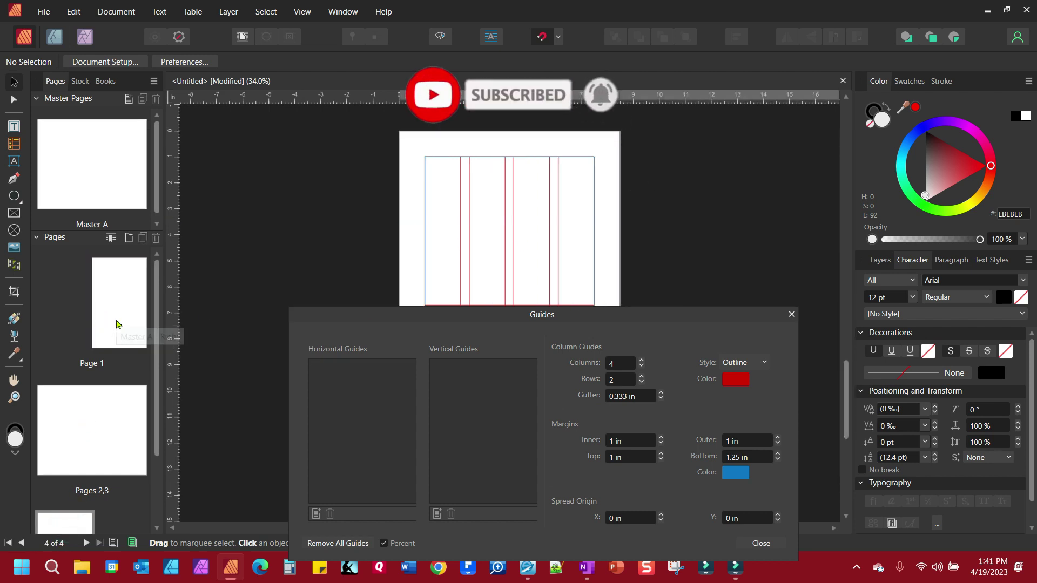
{"action": "left_click", "coordinate": [117, 323]}
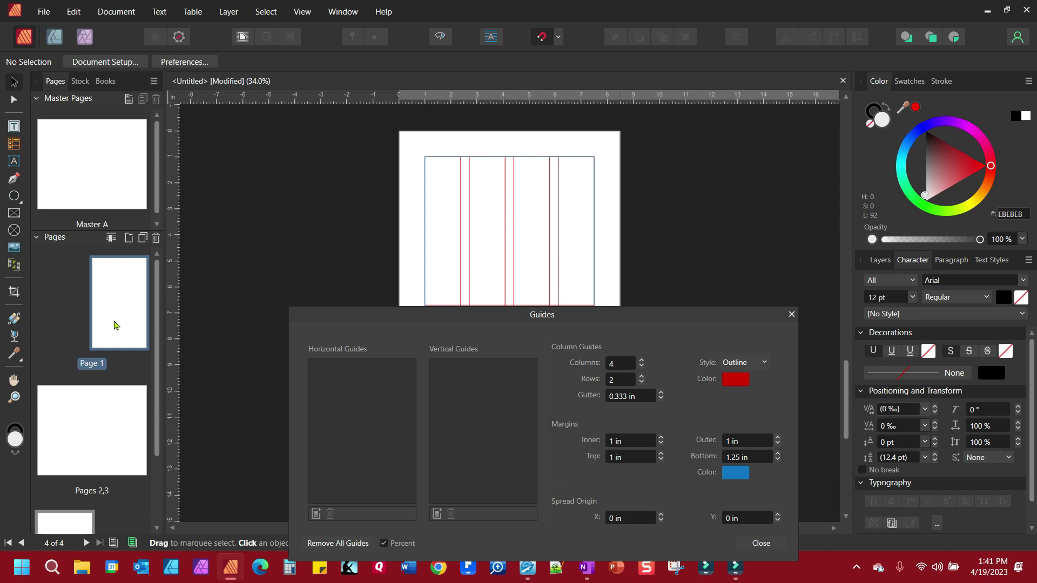
Open Page 1 and set its guide Columns and Rows to 0.
{"action": "left_click_drag", "start_coordinate": [487, 318], "coordinate": [468, 195]}
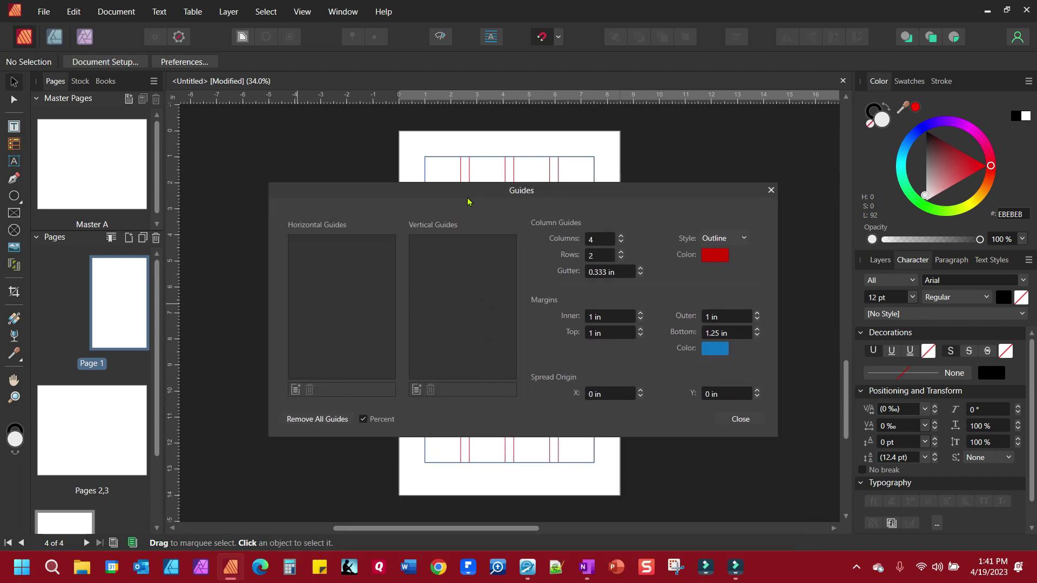
{"action": "double_click", "coordinate": [125, 310]}
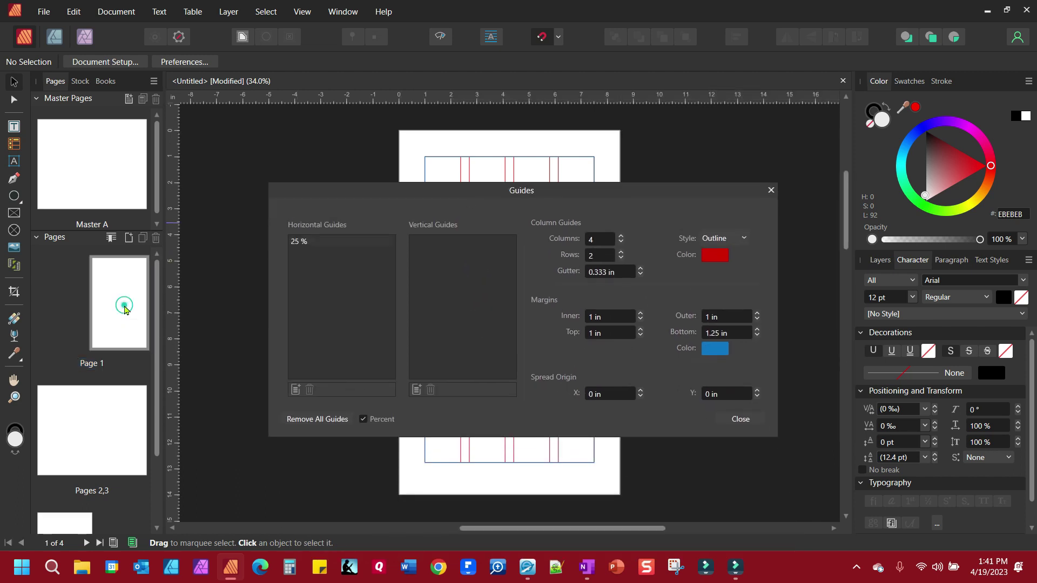
{"action": "left_click", "coordinate": [600, 238]}
{"action": "type", "text": "0"}
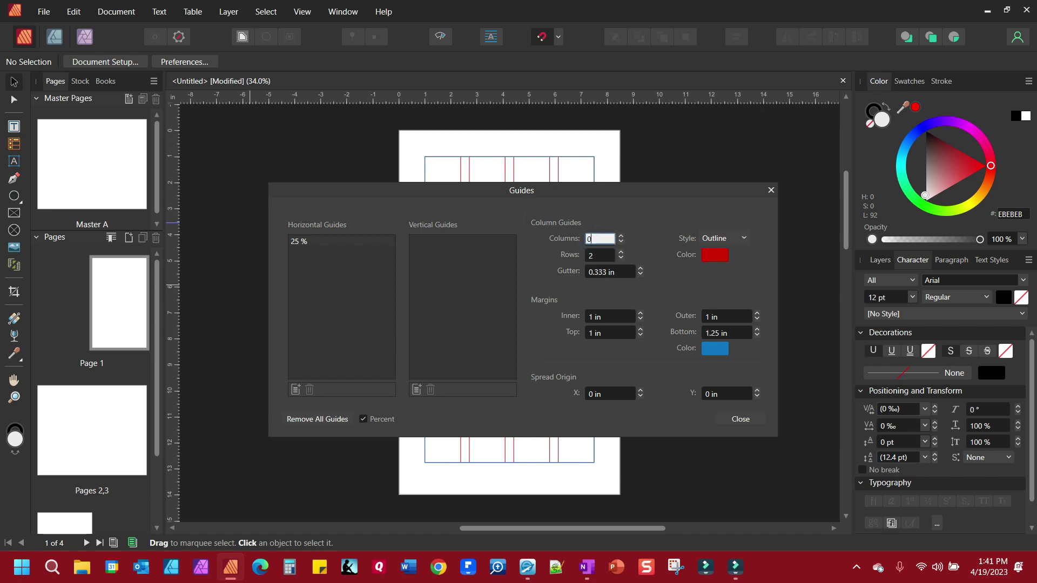
{"action": "left_click", "coordinate": [596, 254]}
{"action": "type", "text": "0"}
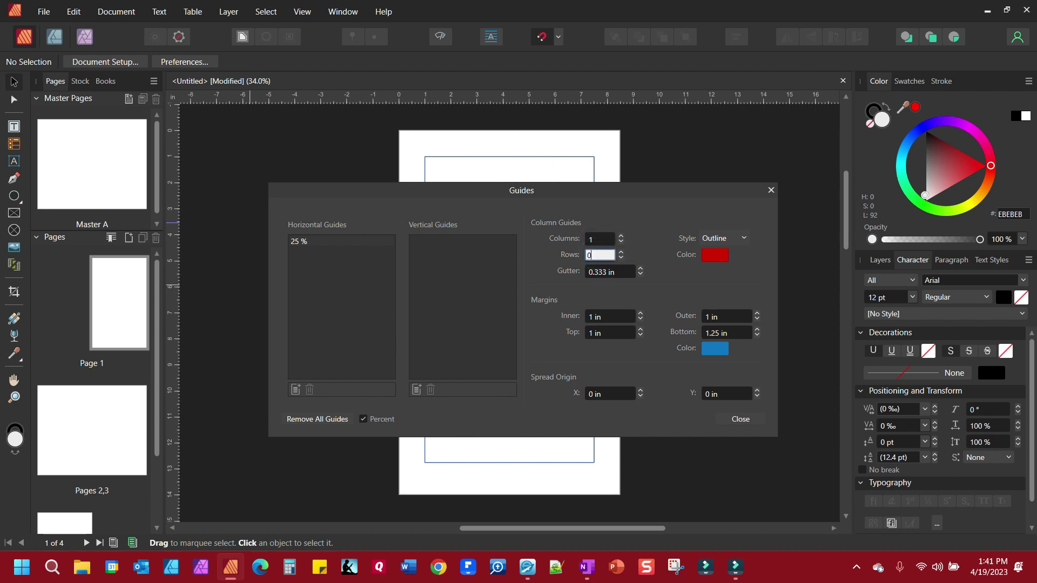
{"action": "key", "text": "Return"}
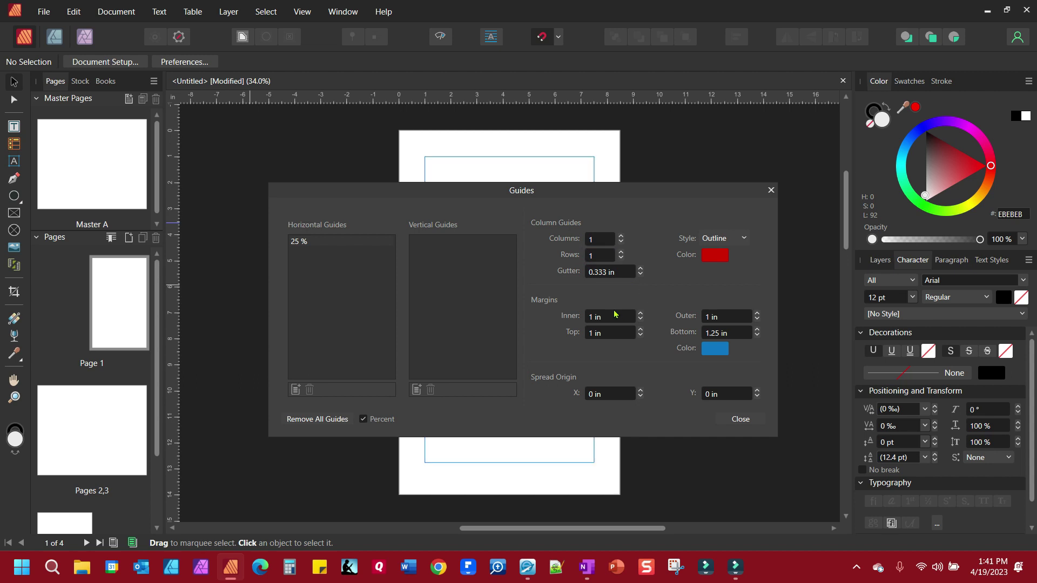
Drag Page 1's 25% horizontal guide off the page onto the ruler.
{"action": "left_click_drag", "start_coordinate": [609, 231], "coordinate": [650, 338]}
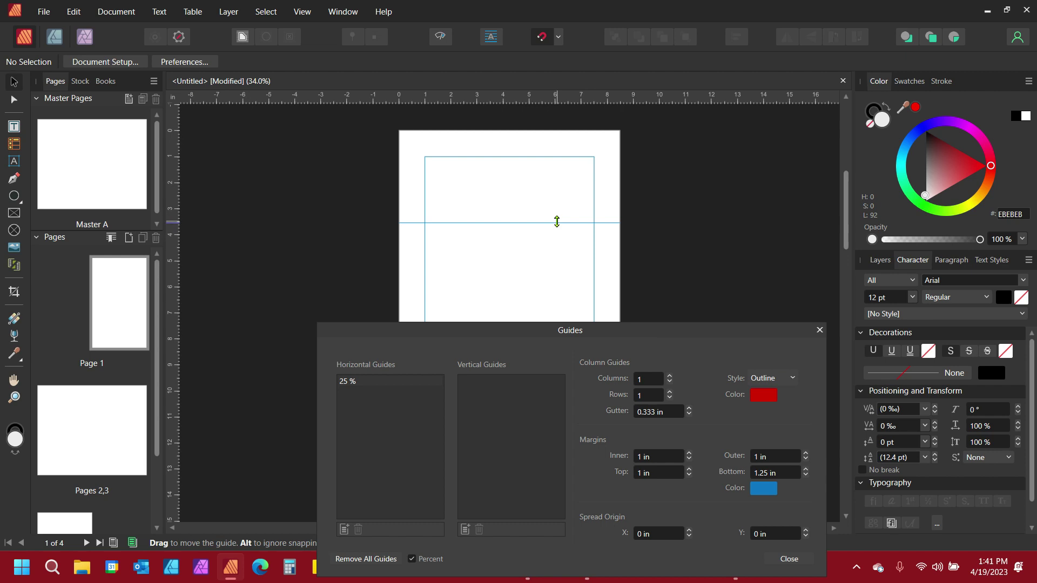
{"action": "left_click_drag", "start_coordinate": [558, 223], "coordinate": [558, 95]}
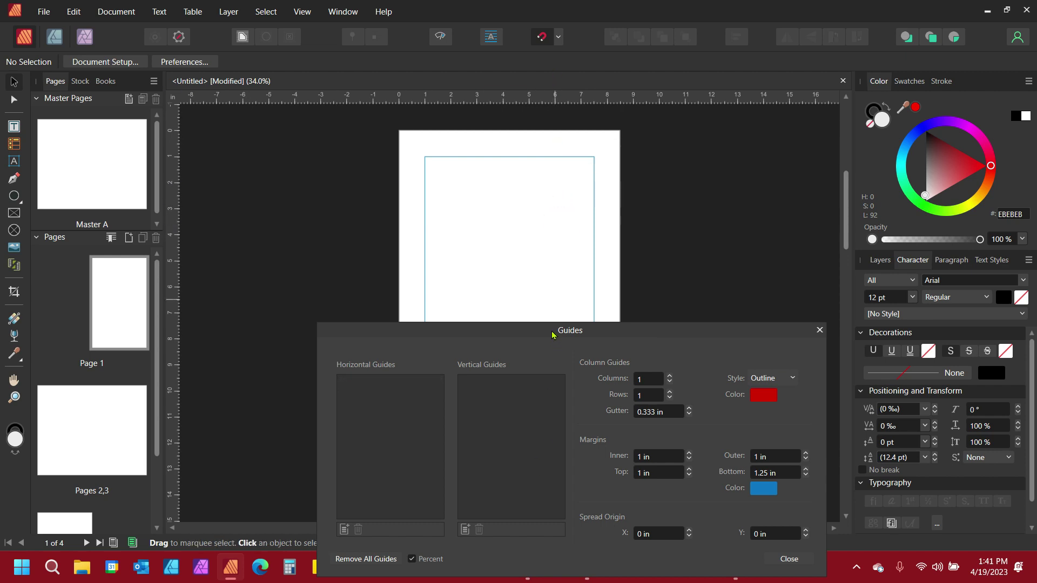
{"action": "left_click_drag", "start_coordinate": [553, 335], "coordinate": [556, 239]}
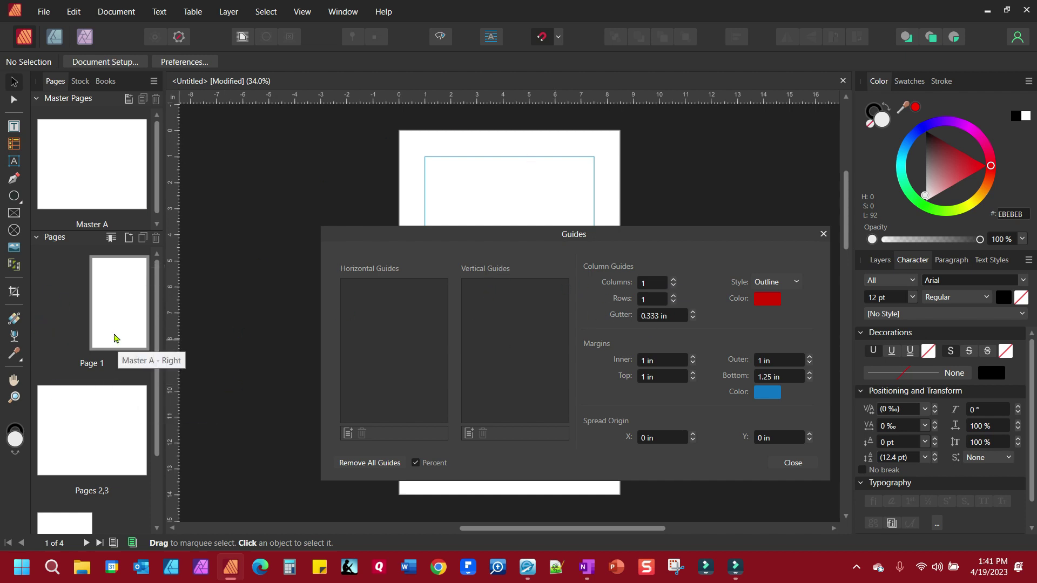
Select Page 1, then view Pages 2–3 and Page 4 to confirm they keep the master guides.
{"action": "left_click", "coordinate": [114, 337]}
{"action": "left_click", "coordinate": [114, 337]}
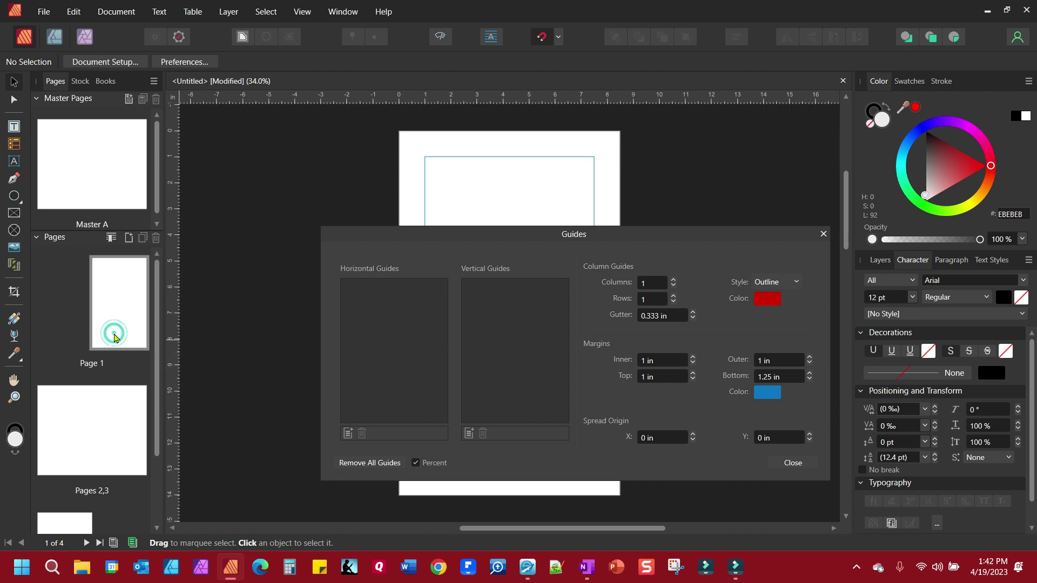
{"action": "double_click", "coordinate": [114, 444]}
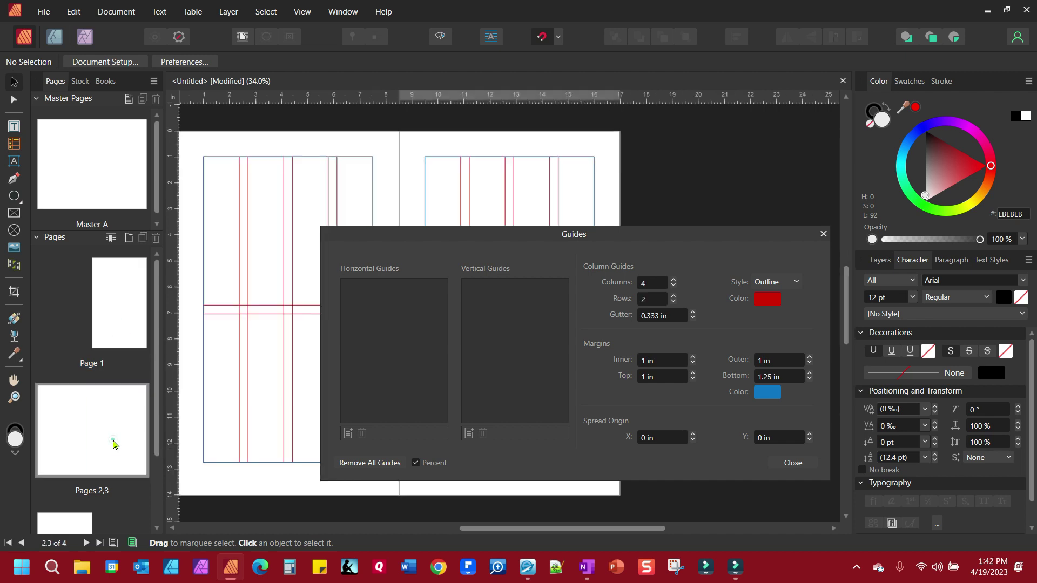
{"action": "double_click", "coordinate": [76, 527]}
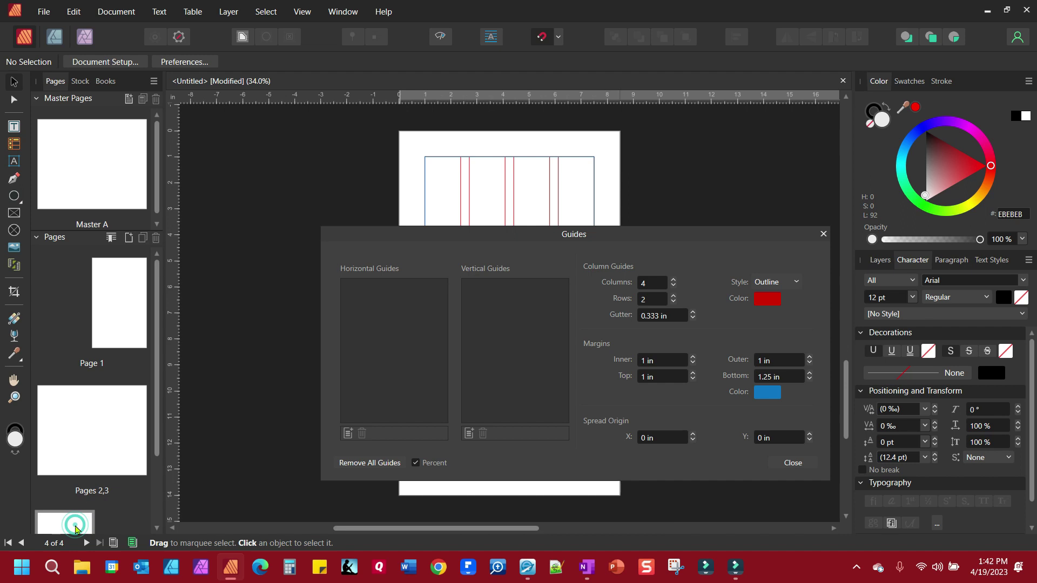